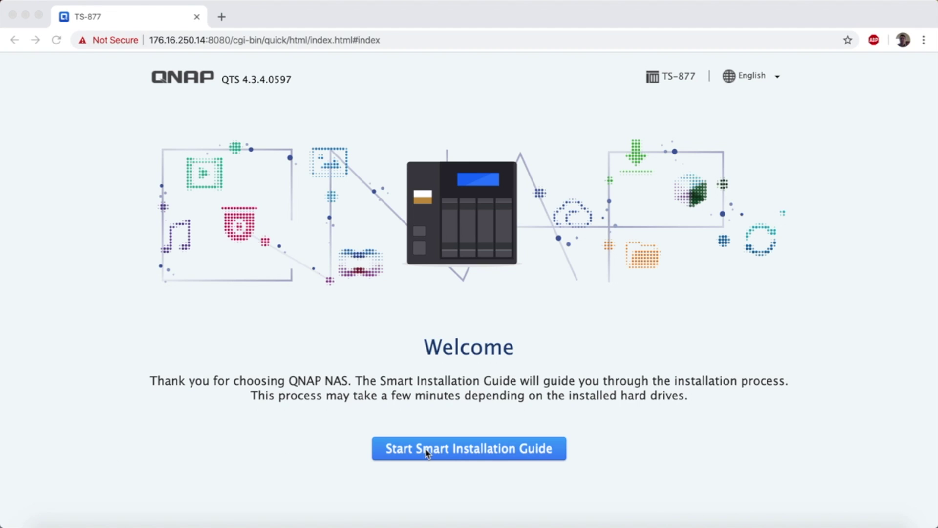
Start the Smart Installation Guide, then enter and confirm the administrator password and show it in plain text
left_click(427, 452)
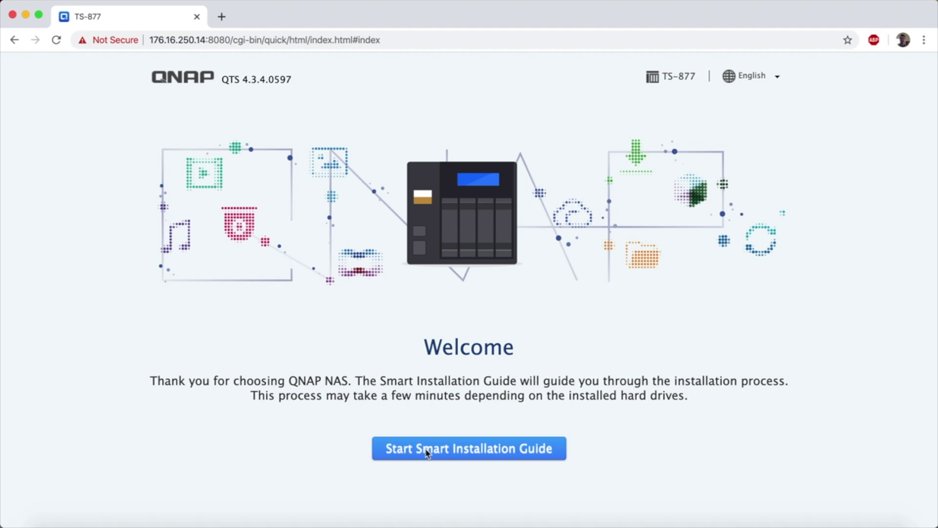
left_click(427, 452)
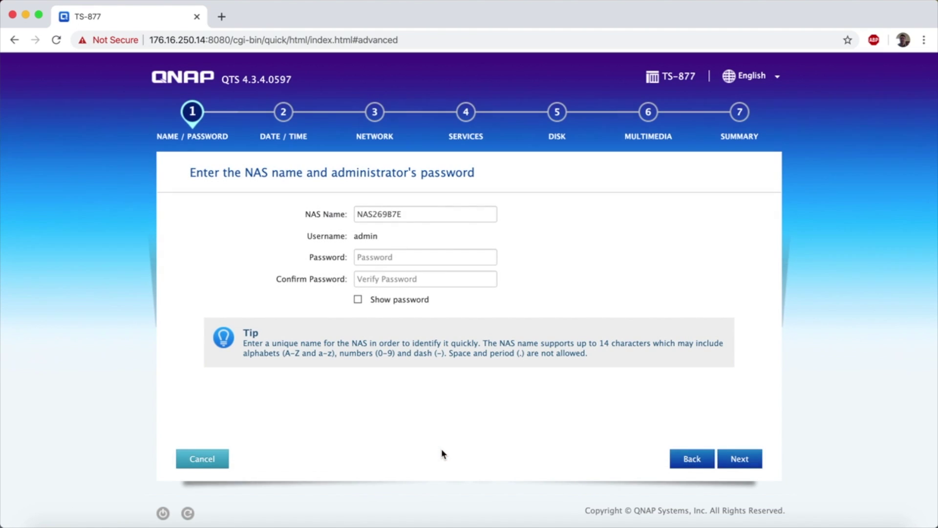
left_click(450, 260)
type("•••••••••••••")
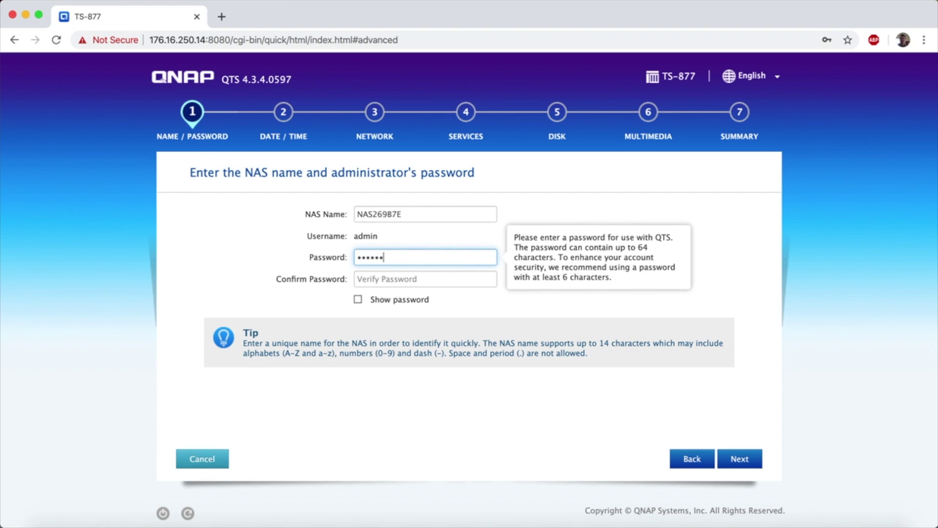
left_click(425, 279)
type("•••••••••")
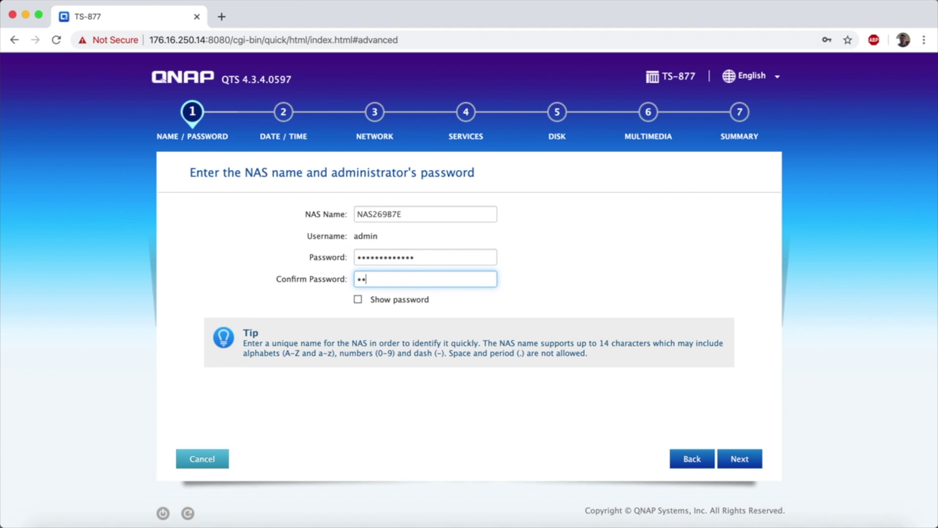
type("••••")
left_click(358, 299)
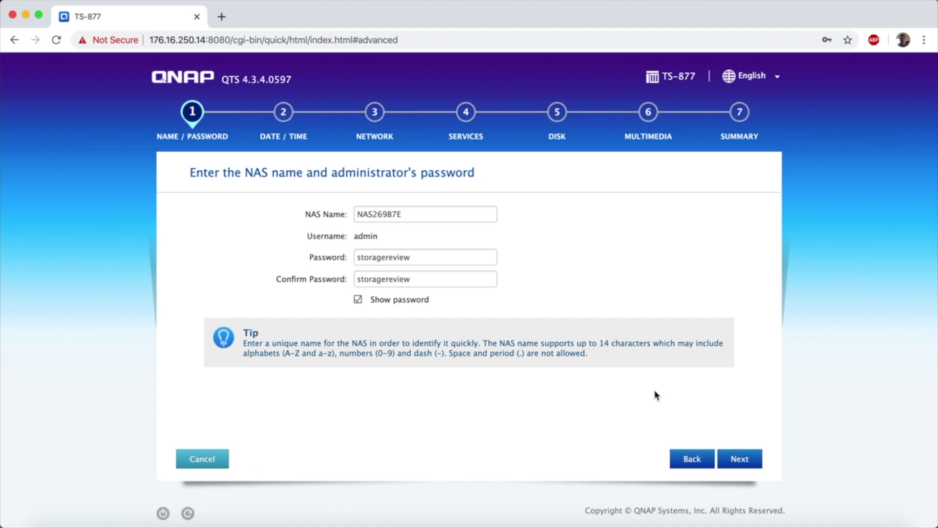
Set the time zone to (GMT-05:00) Eastern Time (US & Canada) and keep DHCP network settings
left_click(740, 462)
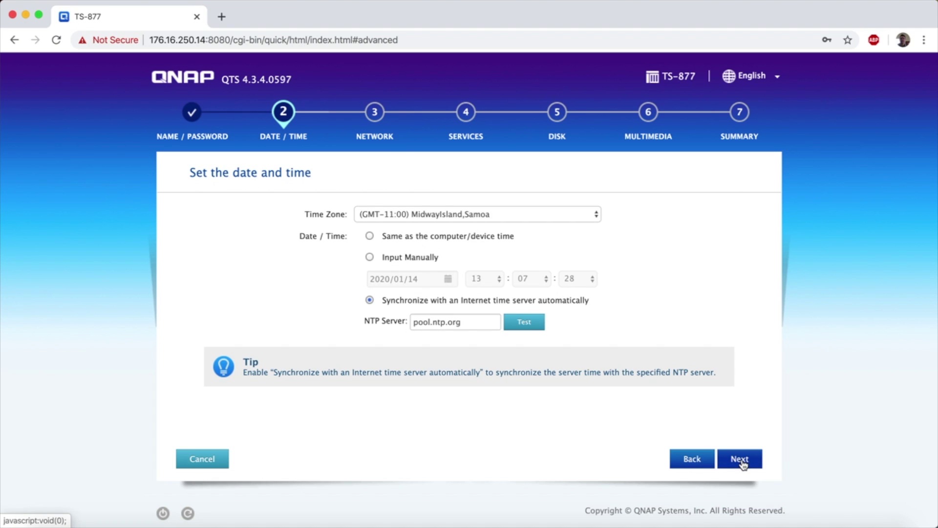
left_click(564, 211)
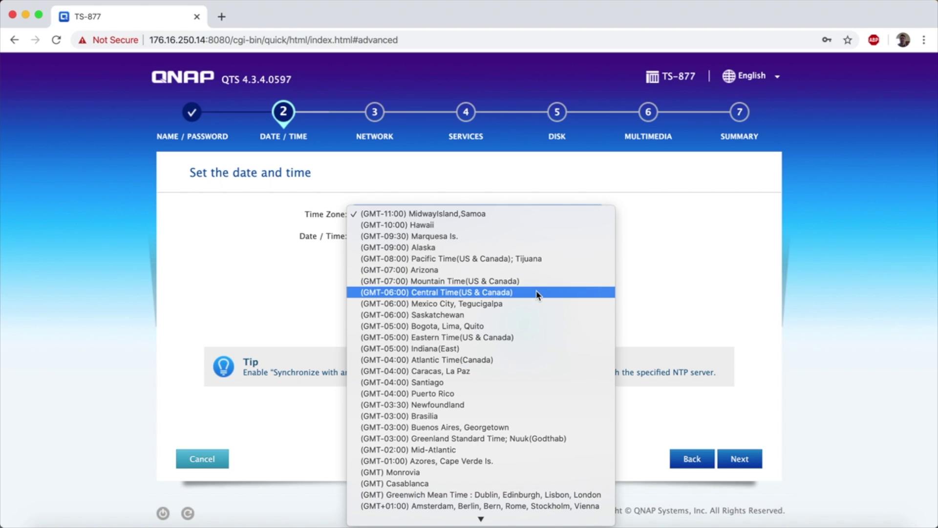
left_click(525, 337)
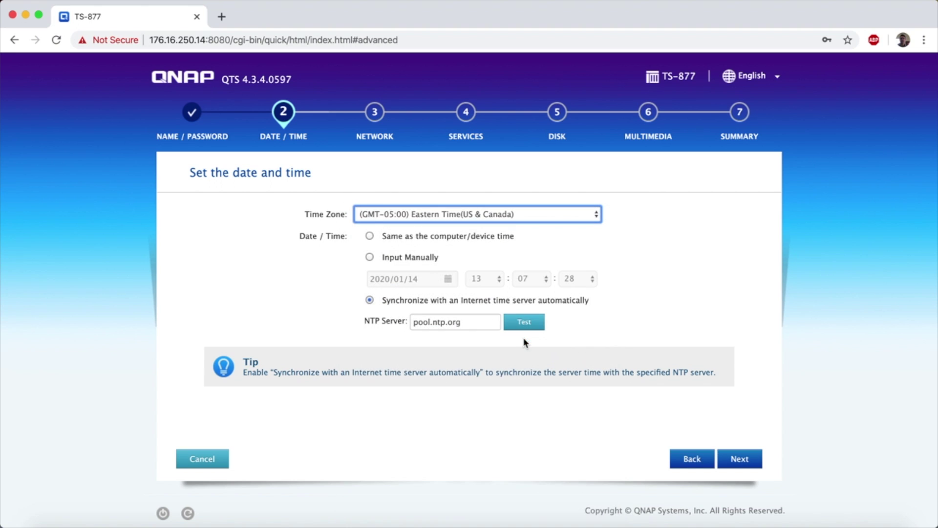
left_click(740, 460)
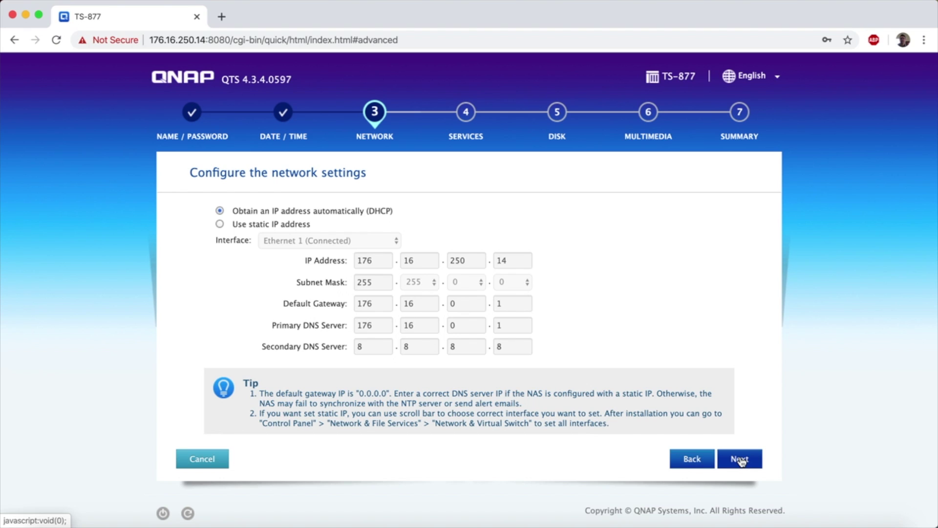
left_click(741, 461)
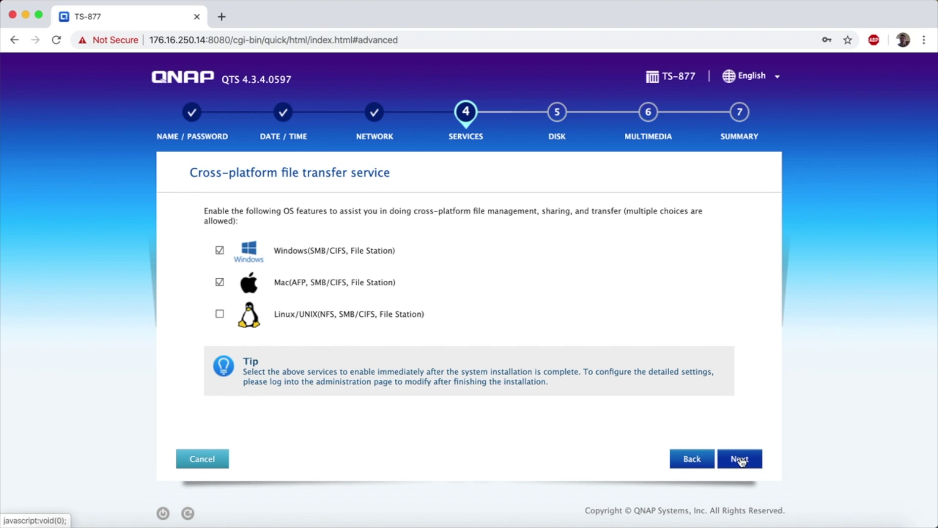
Keep Windows and Mac file services enabled and choose to configure disks later
left_click(740, 460)
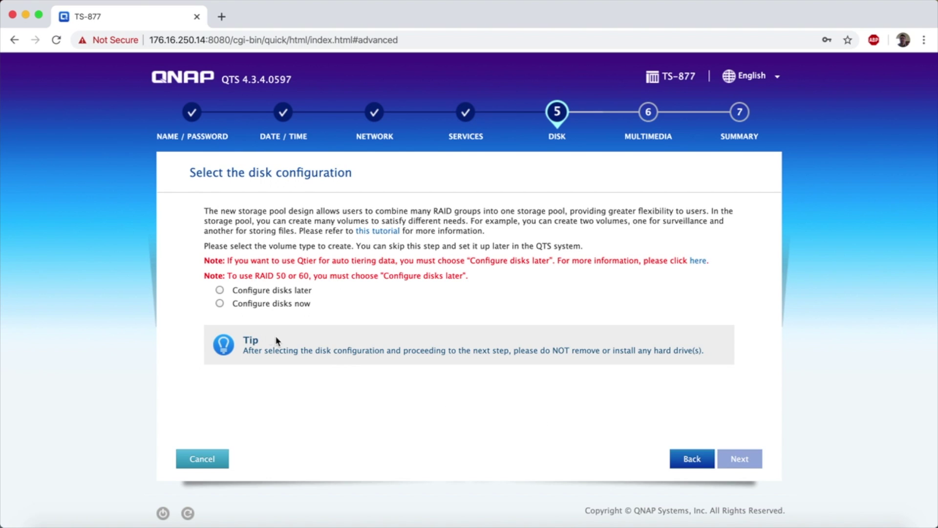
left_click(219, 290)
left_click(220, 290)
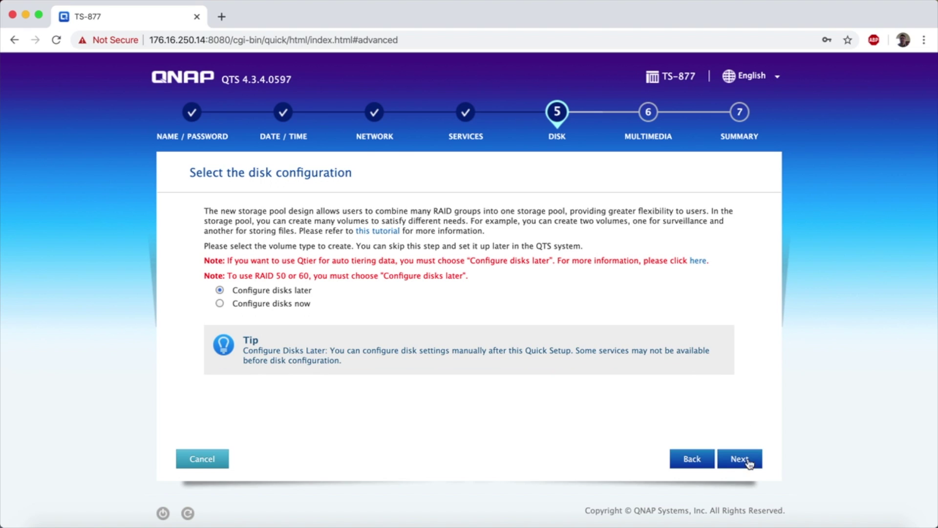
Leave multimedia functions off and apply the setup, confirming that disks will be configured later
left_click(749, 464)
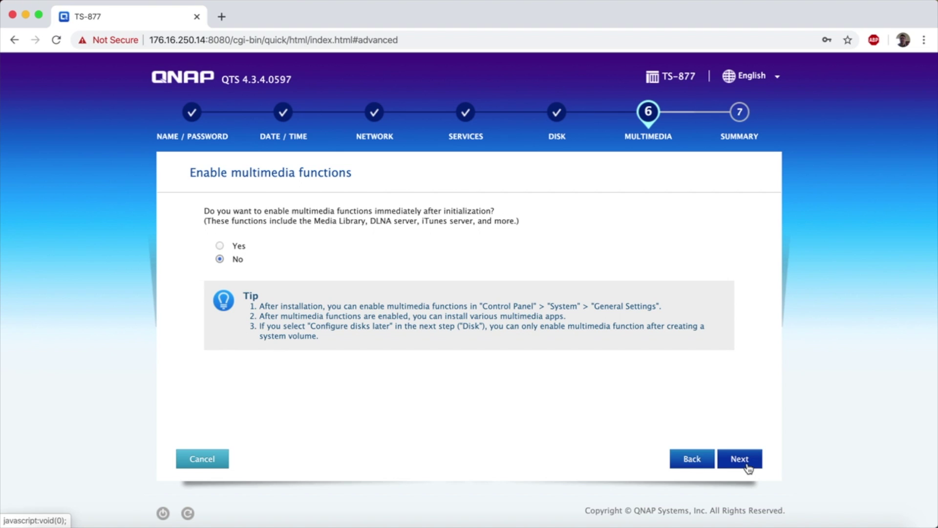
left_click(749, 464)
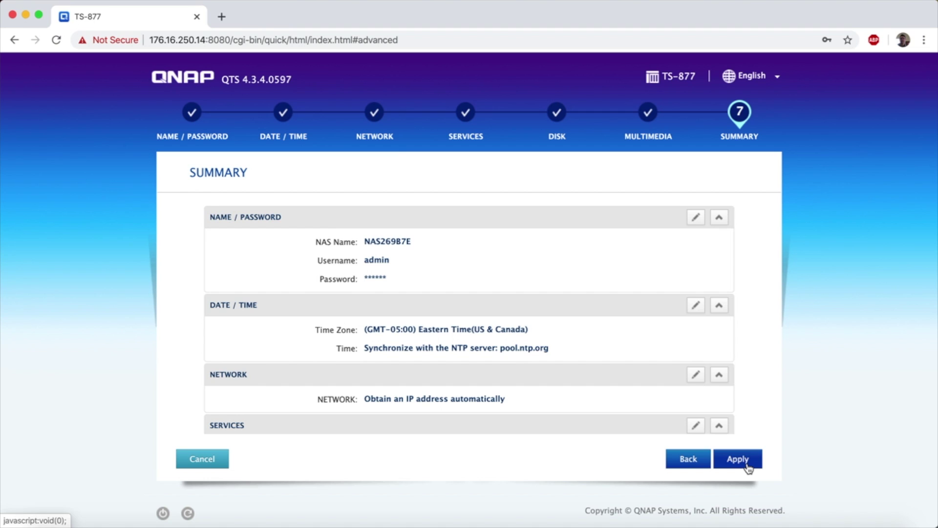
left_click(748, 465)
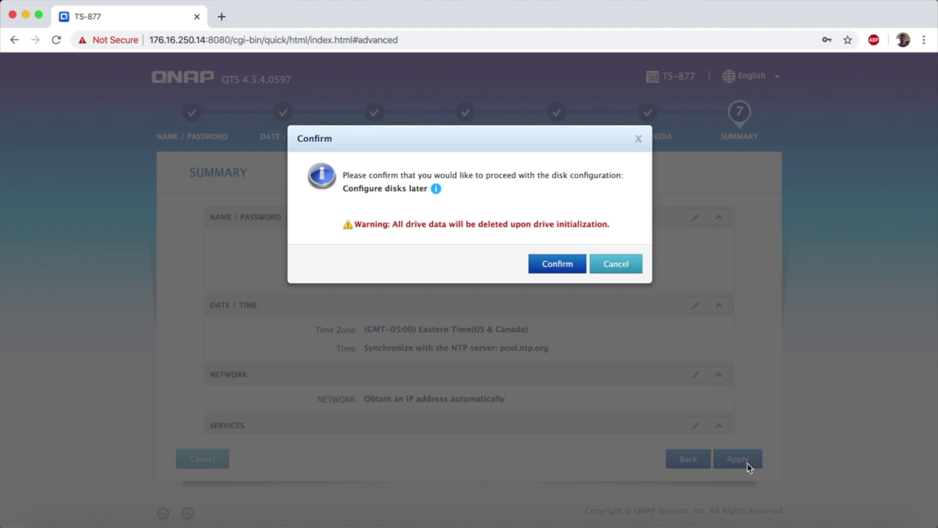
left_click(566, 265)
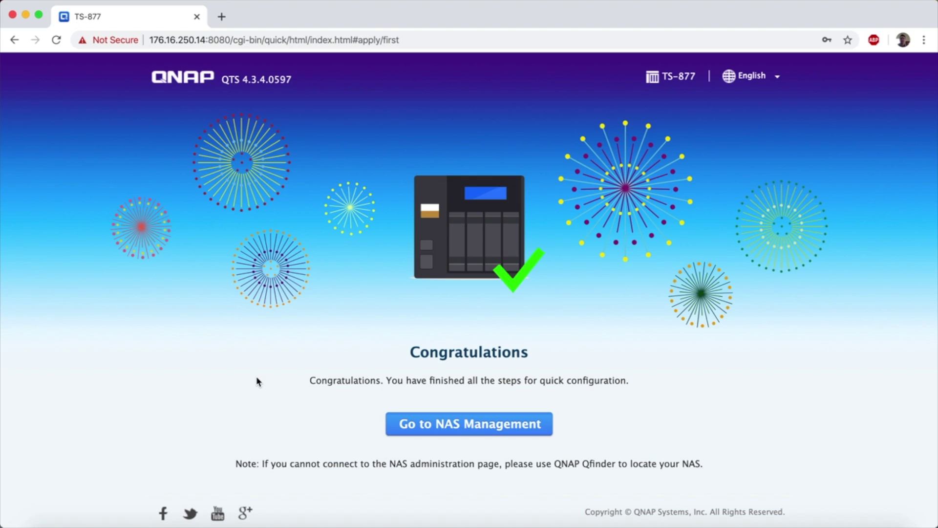
Go to NAS Management for the newly configured NAS269B7E
left_click(448, 432)
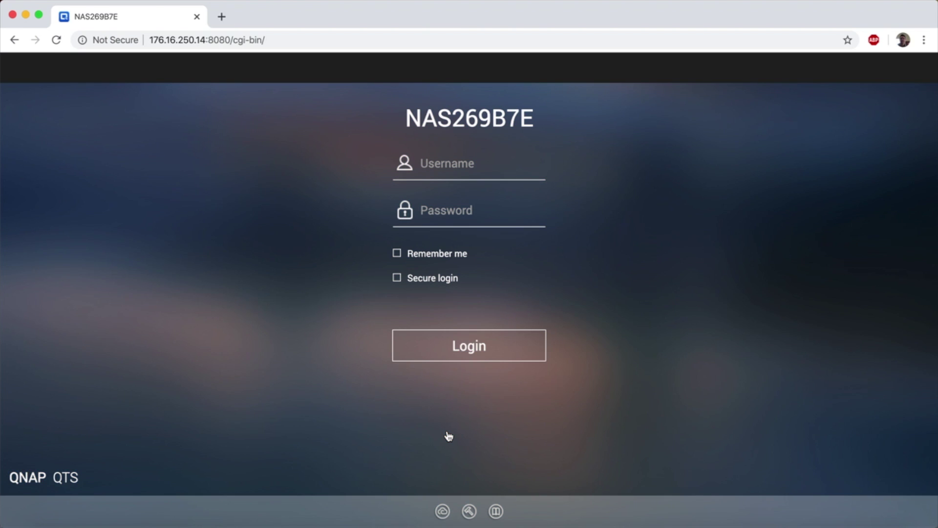
Log in as admin with the administrator password and accept the Data & Privacy notice
type("admin")
key("Tab")
type("a")
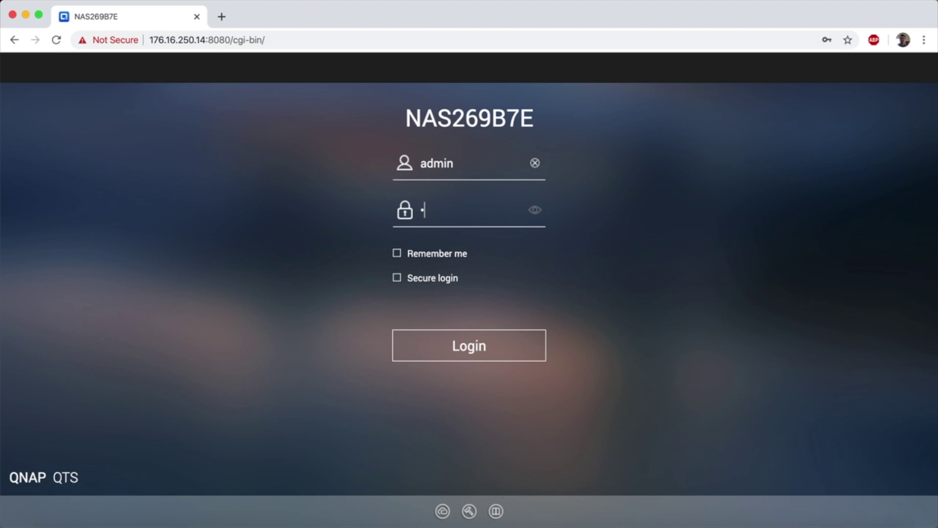
type("************")
left_click(459, 350)
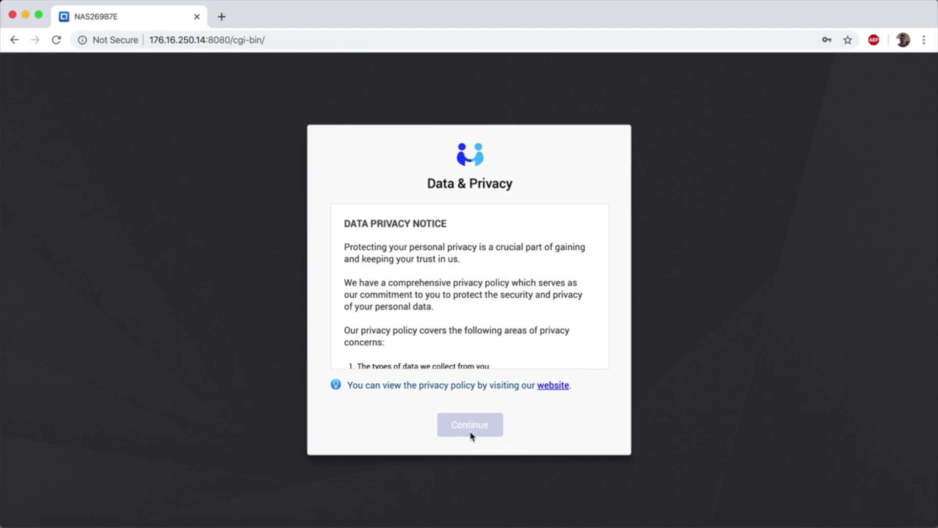
scroll(484, 274, "down", 10)
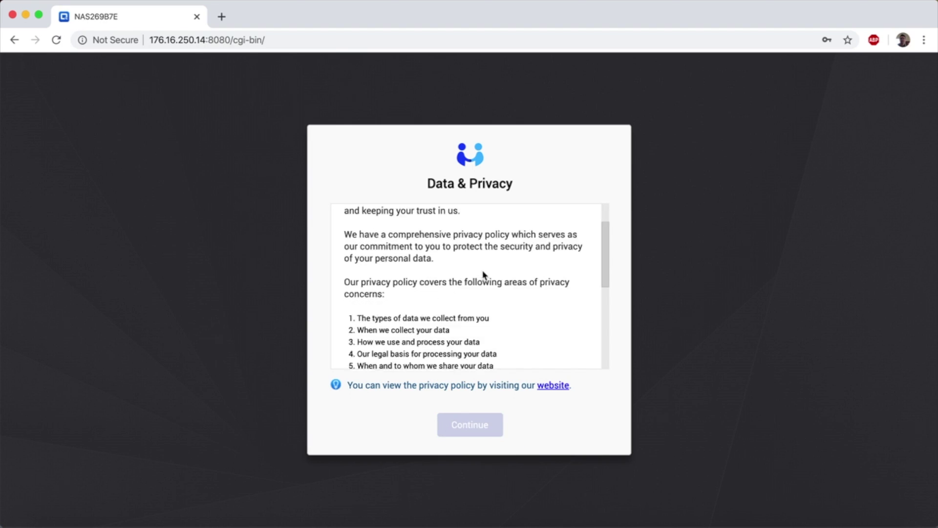
left_click(469, 434)
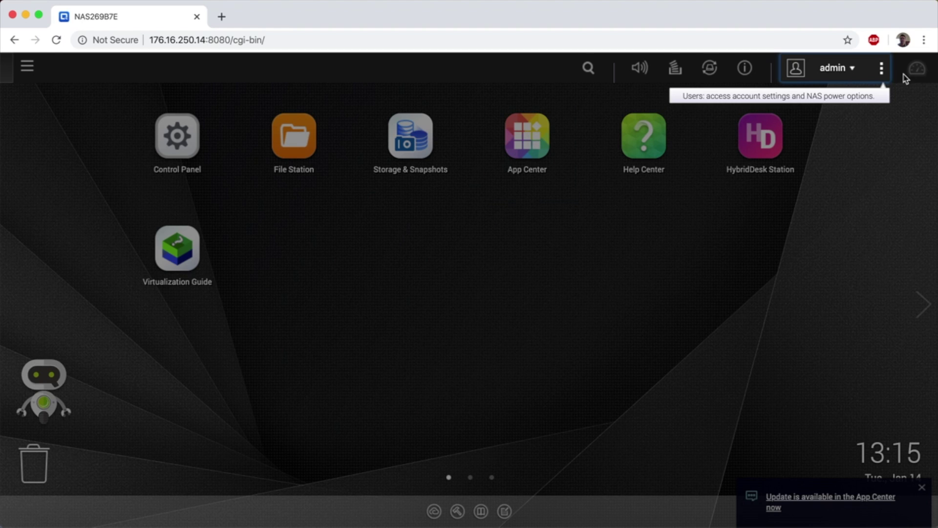
Dismiss the intro tips and launch Storage & Snapshots from the Main Menu
left_click(869, 70)
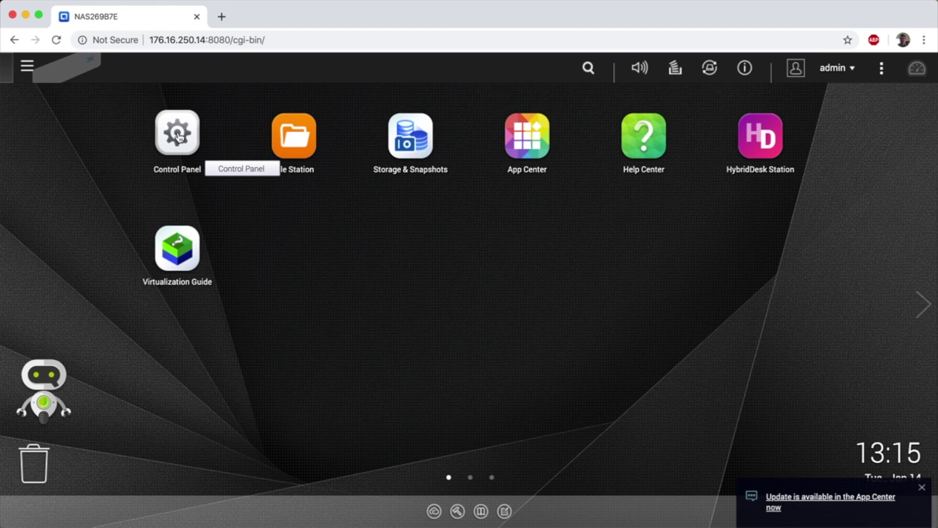
left_click(27, 66)
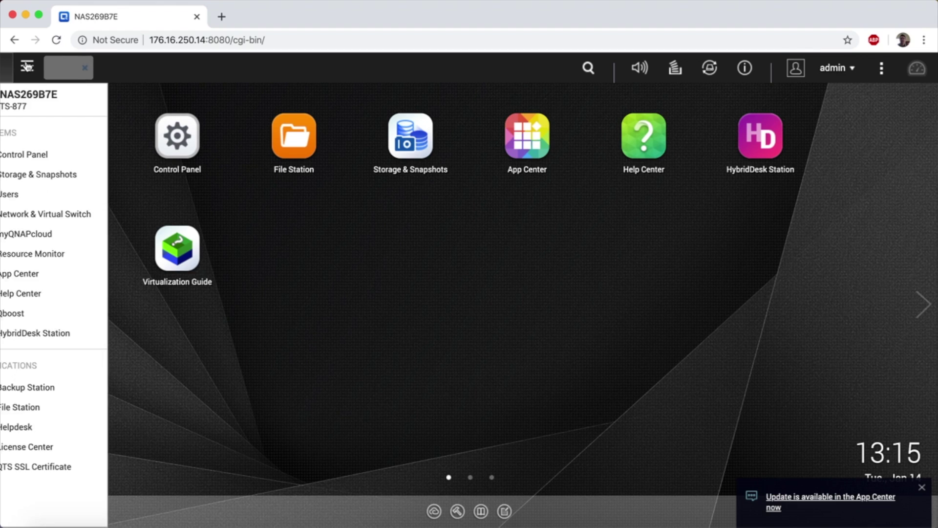
left_click(77, 176)
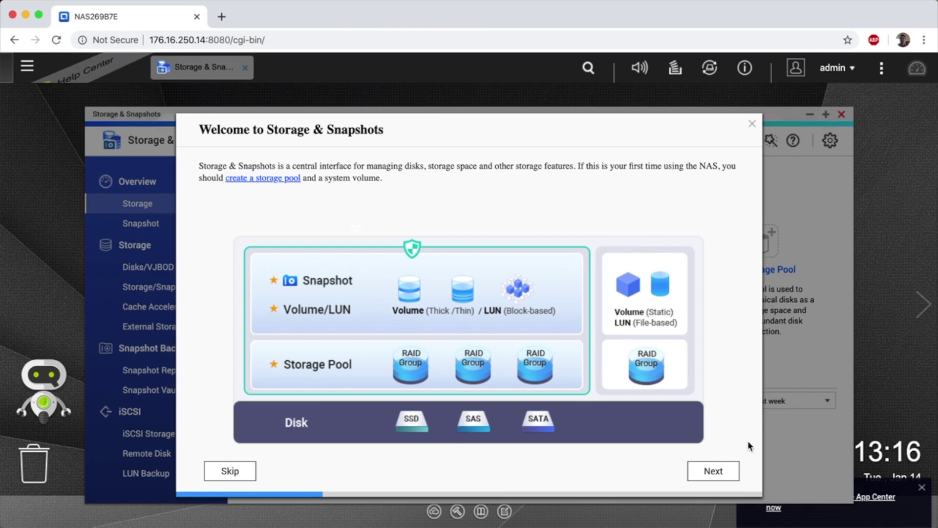
Page through the Storage & Snapshots welcome tour to the Disks/VJBOD overview
left_click(721, 470)
left_click(722, 471)
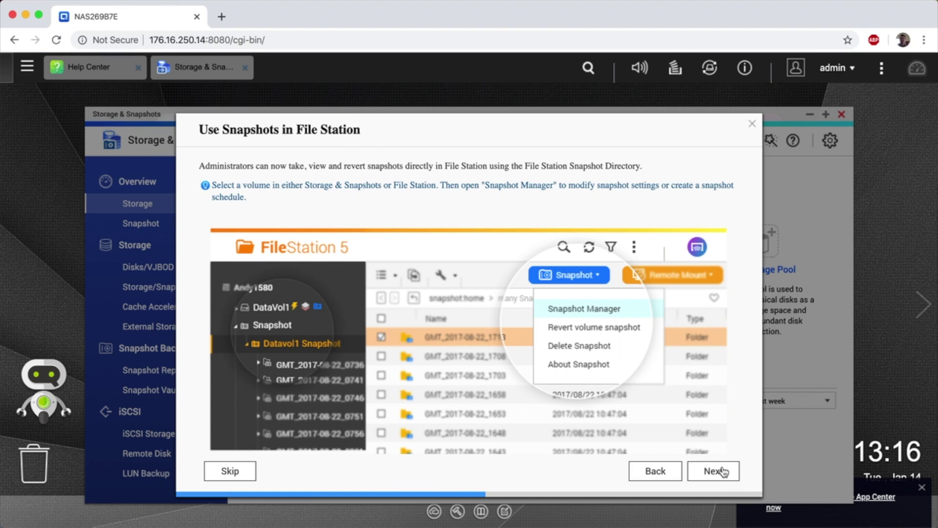
left_click(723, 471)
left_click(723, 470)
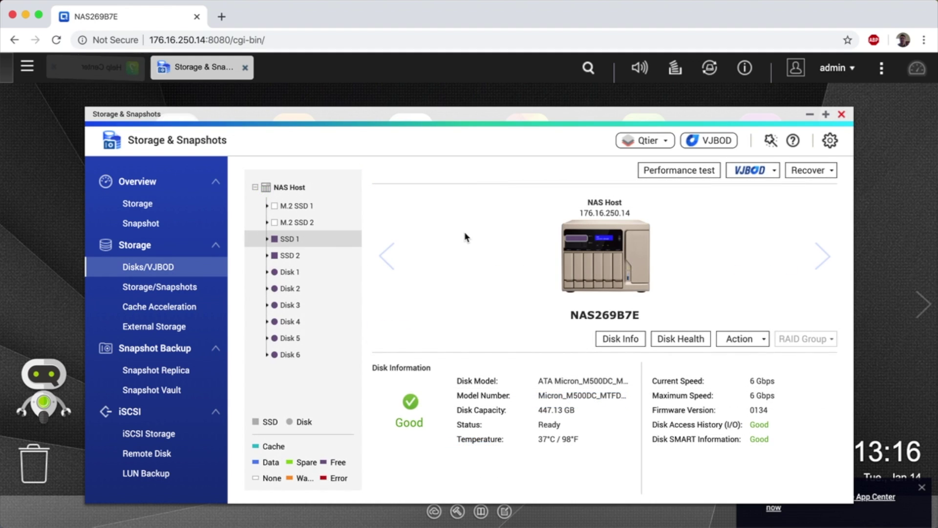
left_click(301, 261)
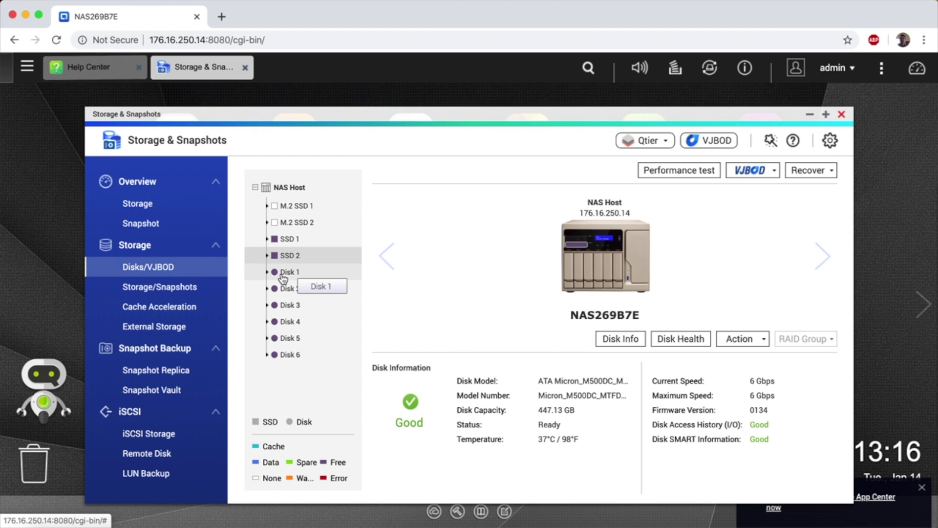
left_click(286, 272)
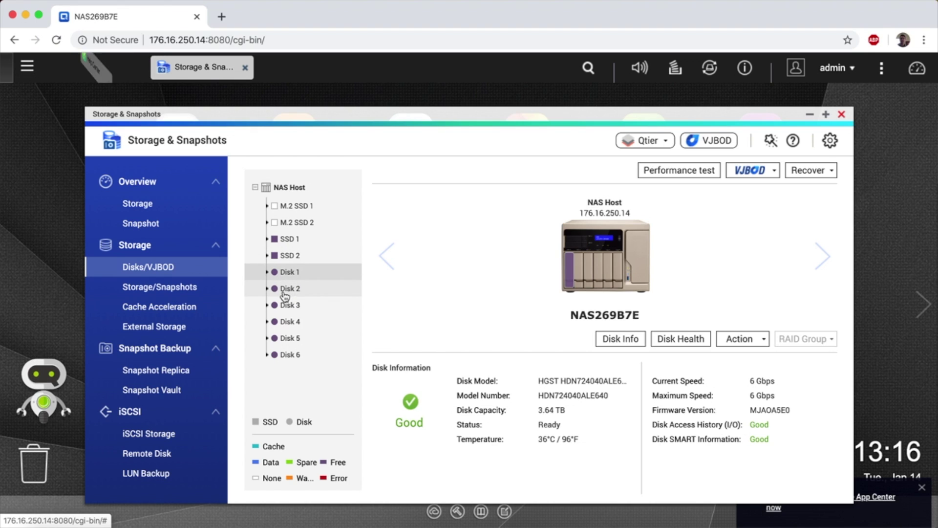
left_click(285, 293)
left_click(286, 305)
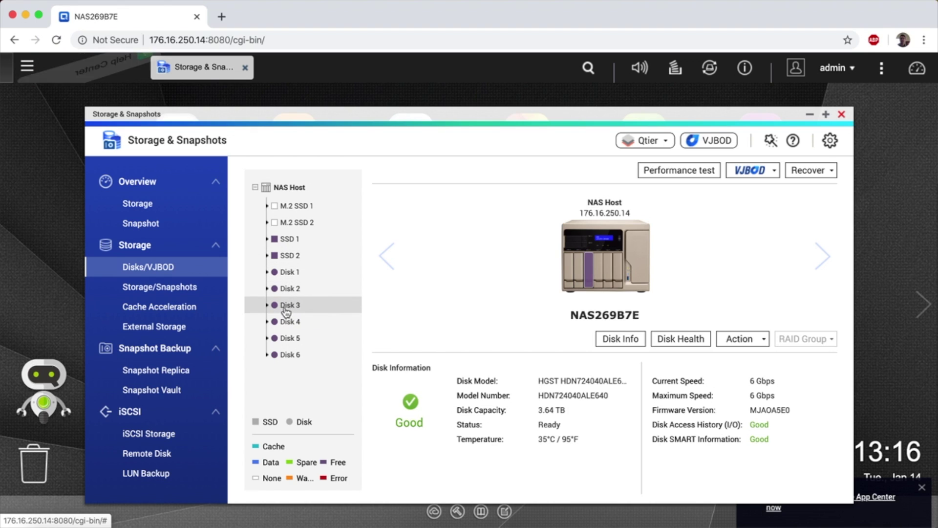
left_click(287, 320)
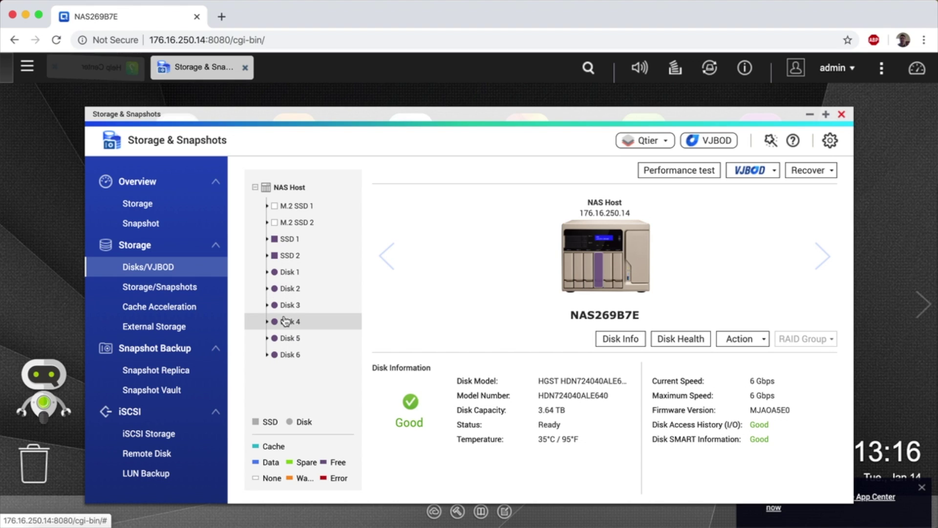
left_click(288, 342)
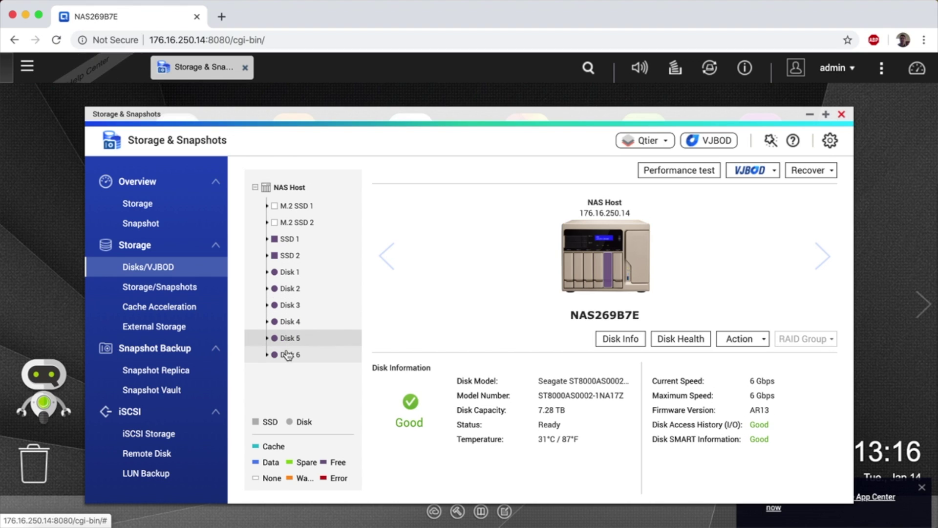
left_click(289, 356)
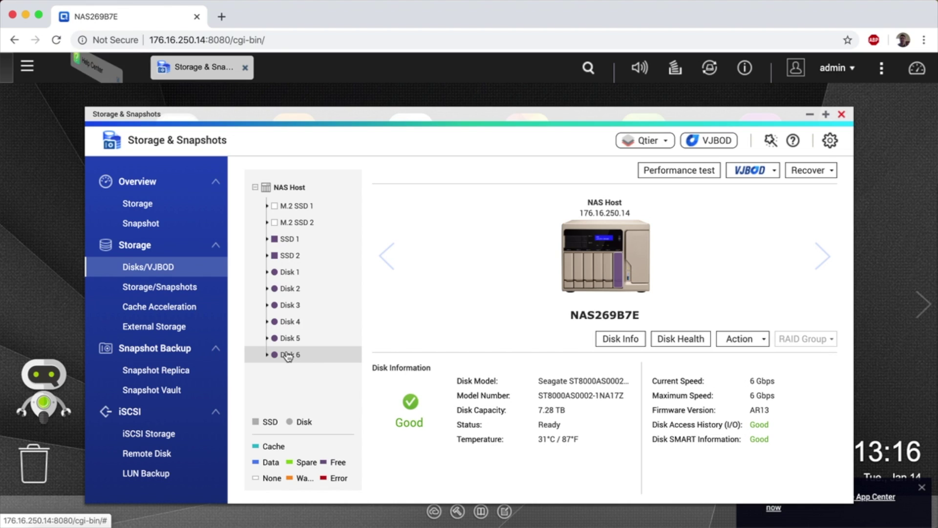
left_click(303, 210)
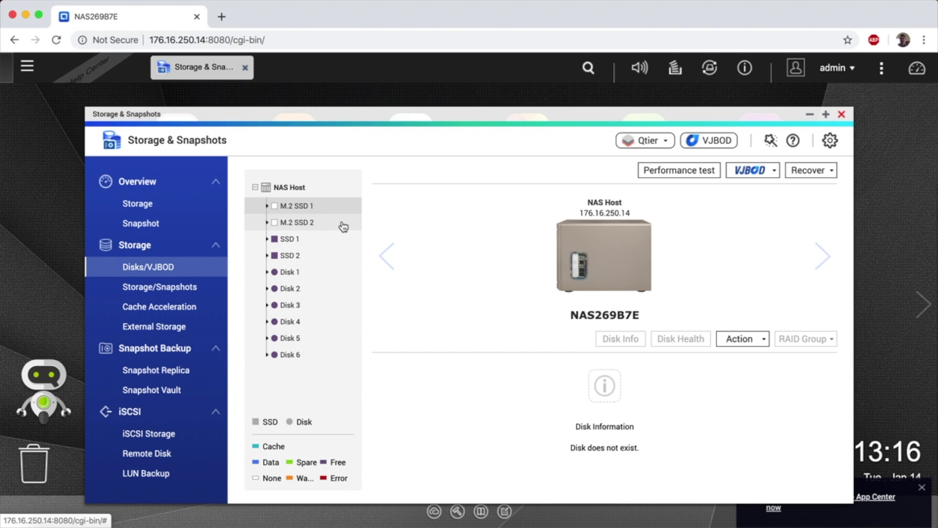
left_click(308, 228)
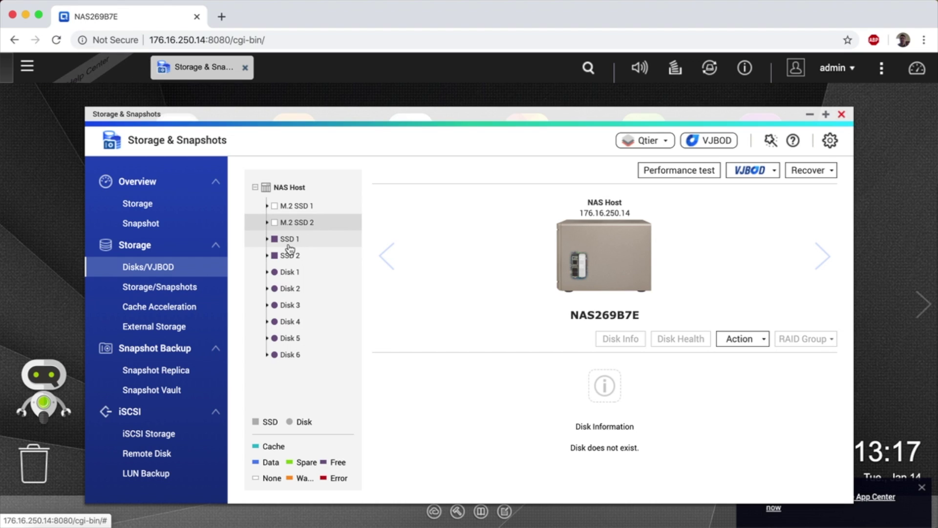
left_click(288, 242)
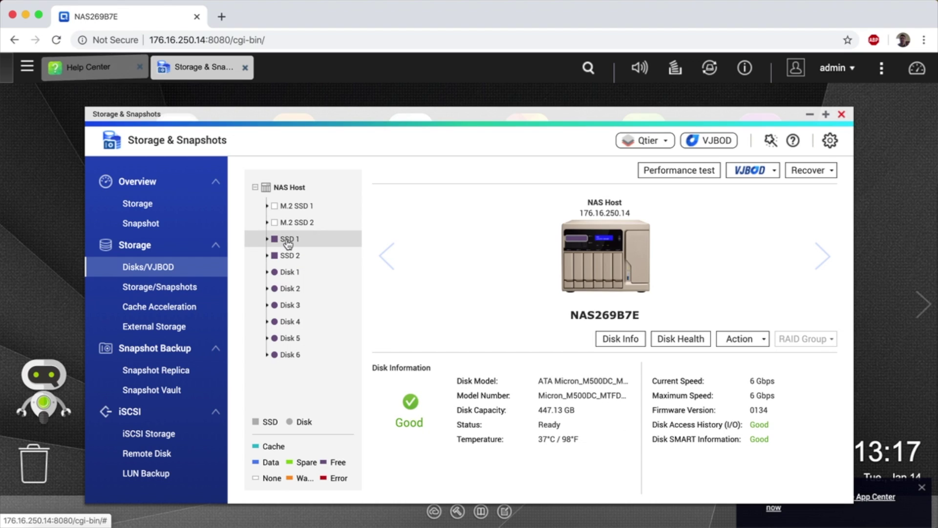